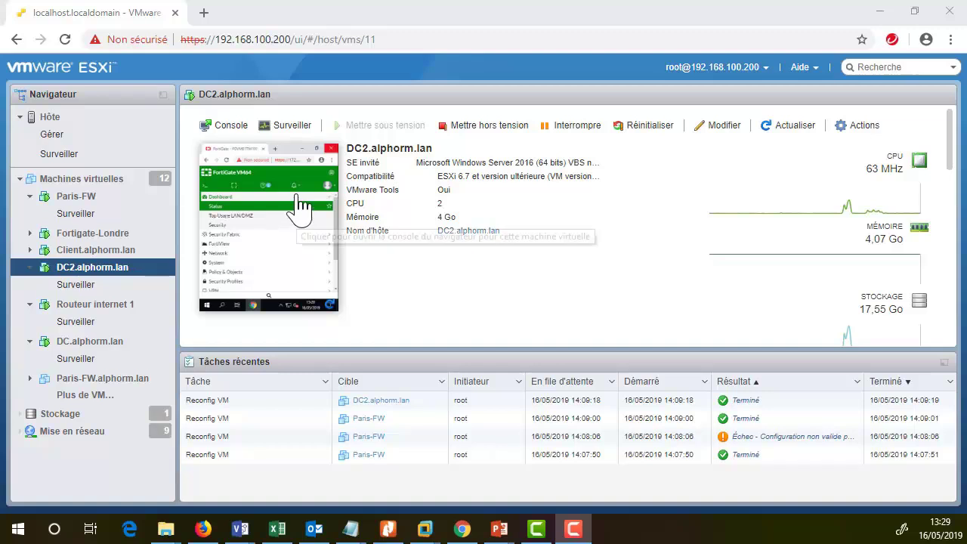
Step: Open the console of the DC.alphorm.lan virtual machine and send Ctrl-Alt-Suppr to its lock screen
click(89, 341)
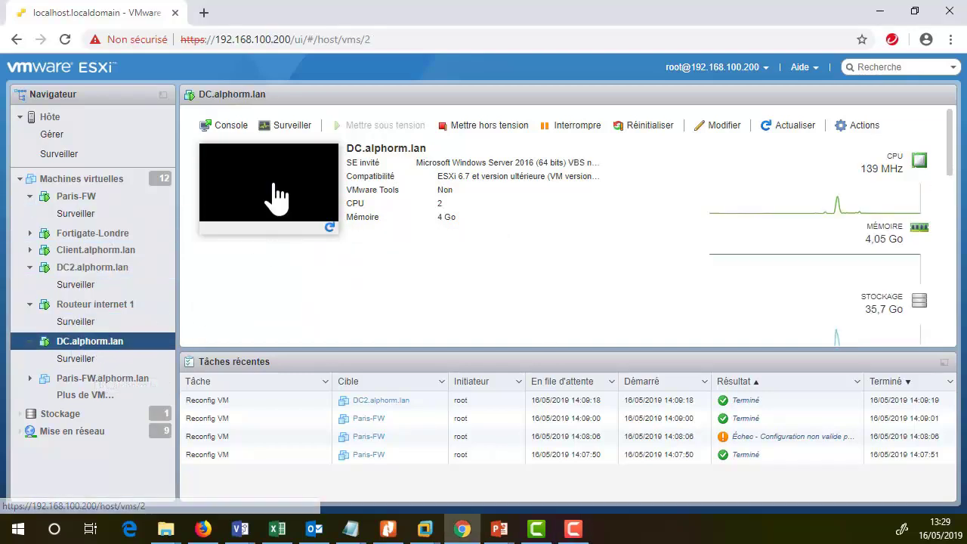
click(274, 189)
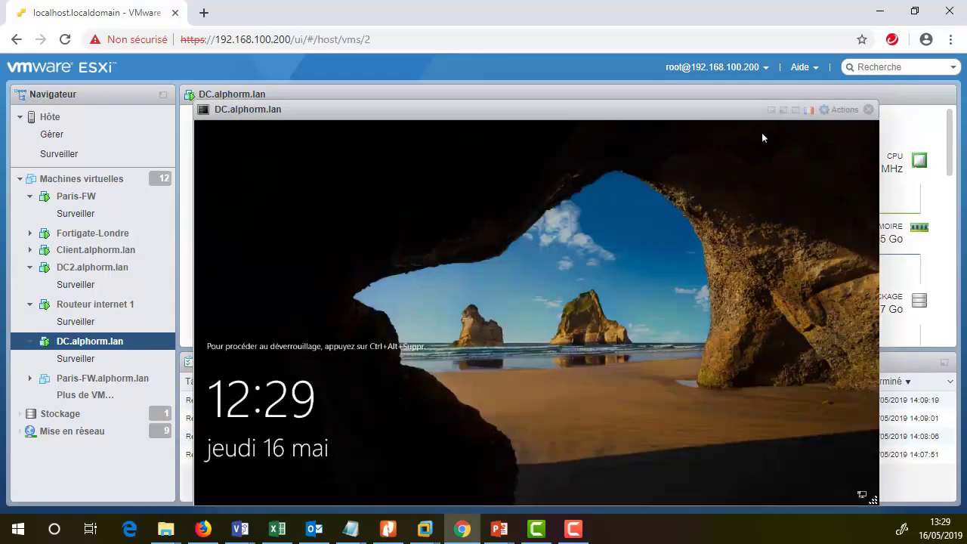
click(844, 115)
mouse_move(797, 185)
mouse_move(657, 227)
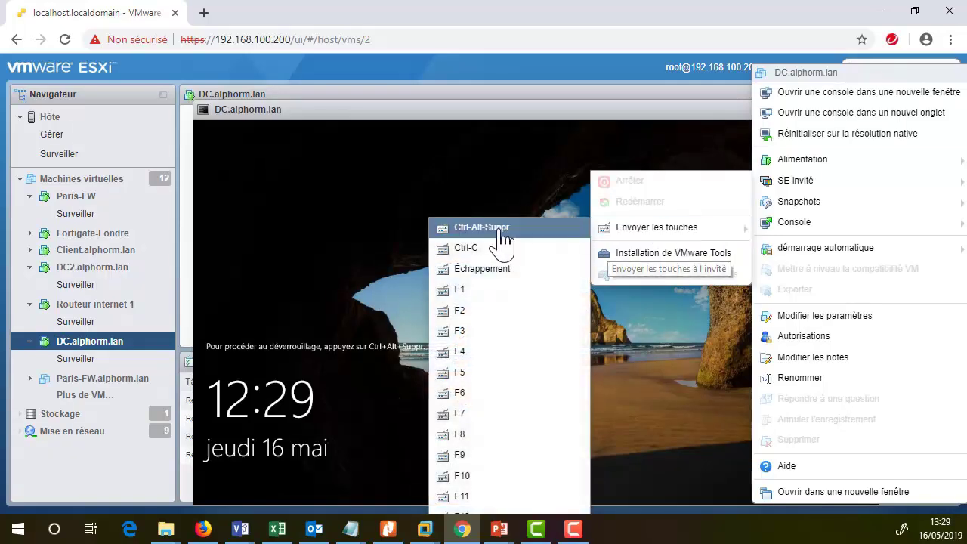
click(499, 223)
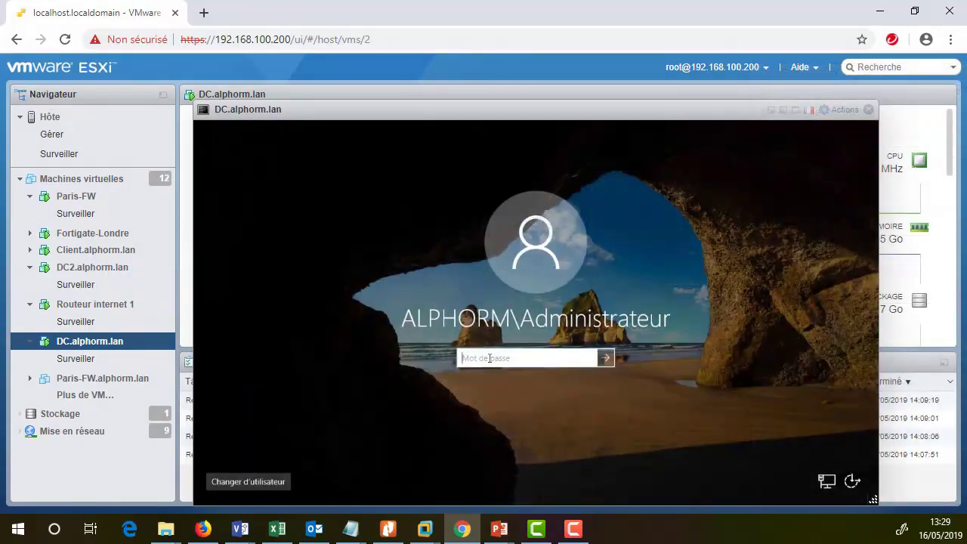
Step: Sign in to the guest by entering the administrator account password, and show the console in full screen
text(•••••)
key(BackSpace)
key(BackSpace)
key(BackSpace)
key(BackSpace)
key(BackSpace)
text(•••••••••••)
key(Return)
key(Return)
text(••••••••••)
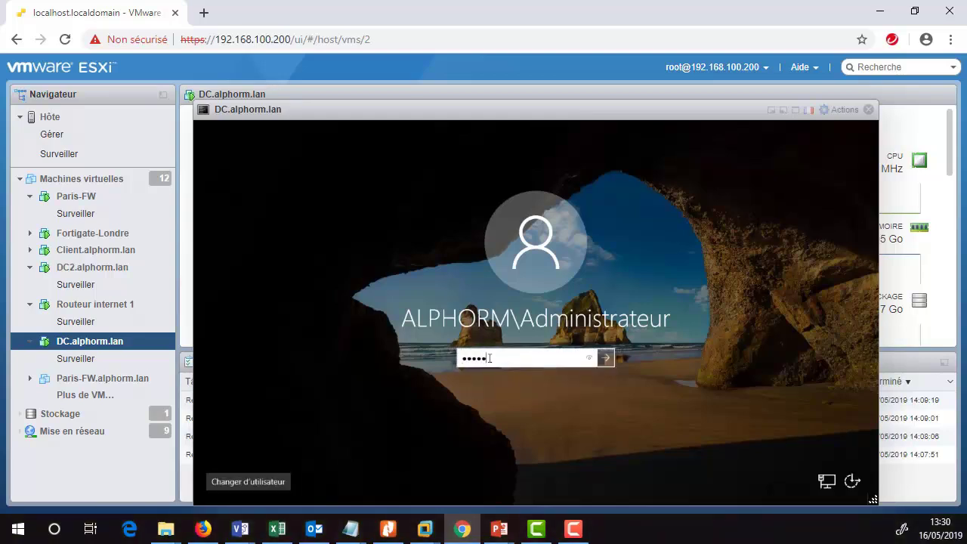
key(Return)
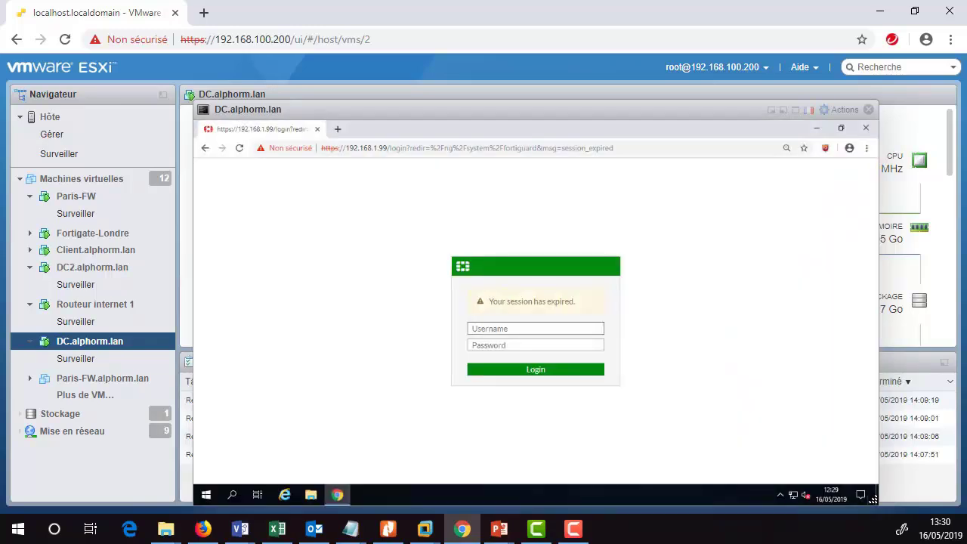
click(784, 113)
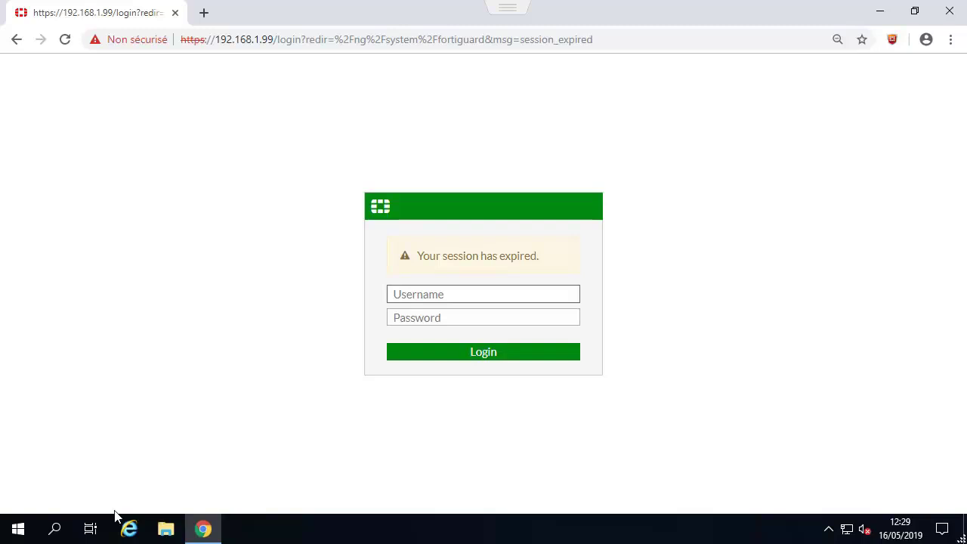
Step: Open a command prompt with cmd and ping 10.2.2.200 from DC.alphorm.lan
click(55, 528)
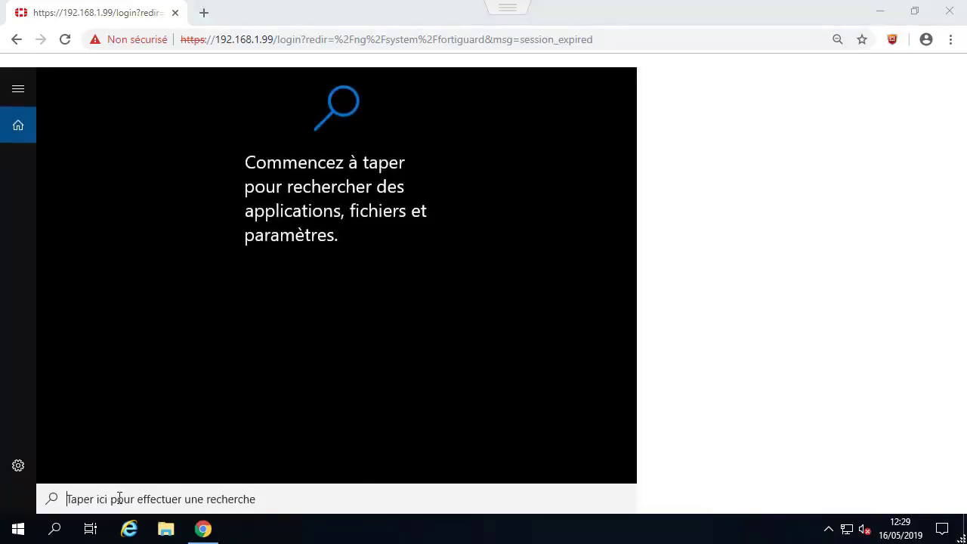
text(cmd)
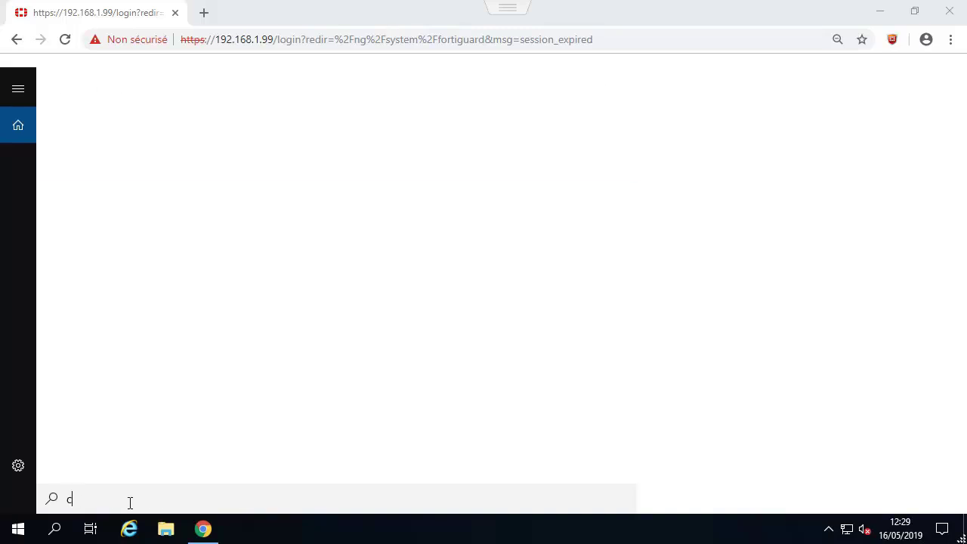
key(Return)
text(pinh)
key(BackSpace)
text(g 10)
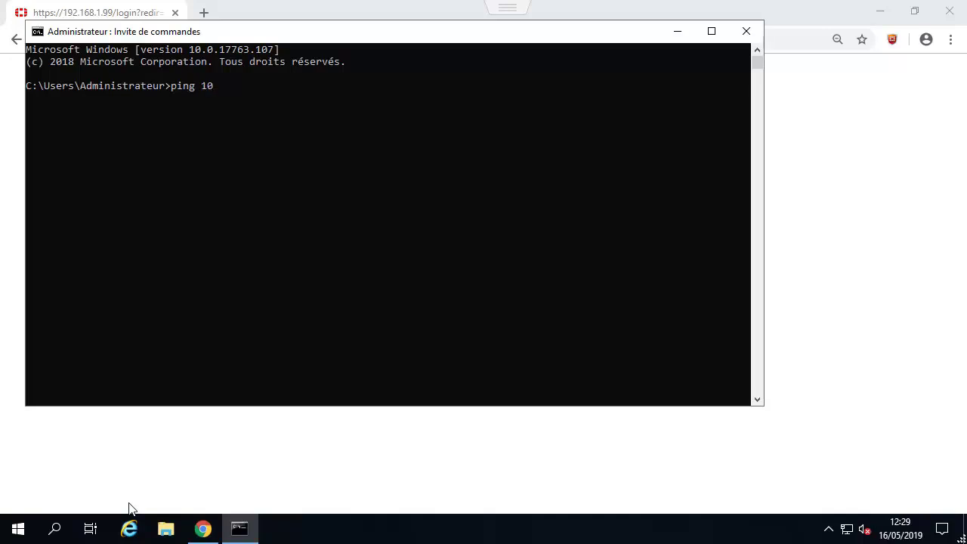
text(.2.2.200)
key(Return)
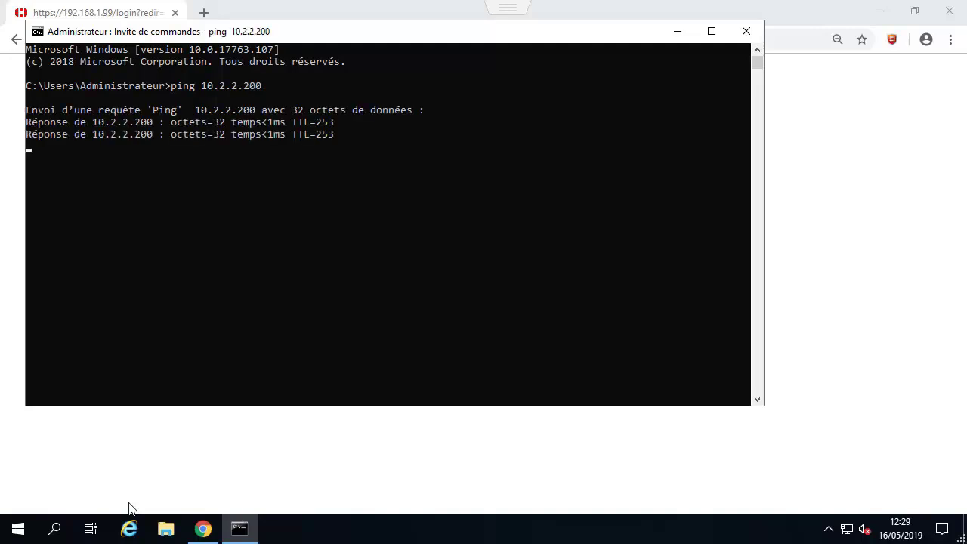
key(Return)
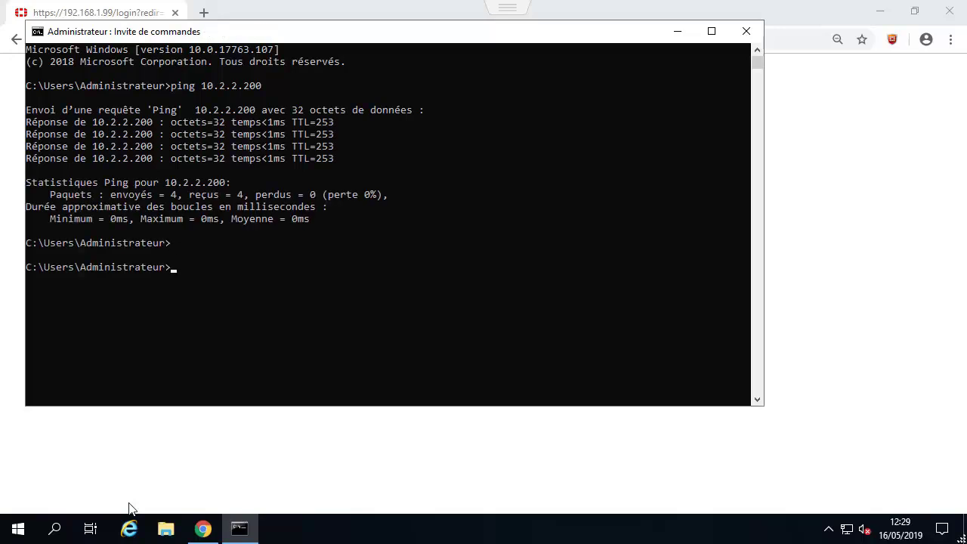
Step: Clear the guest's desktop by minimizing the command prompt and closing the browser, and close the DC.alphorm.lan console
click(674, 33)
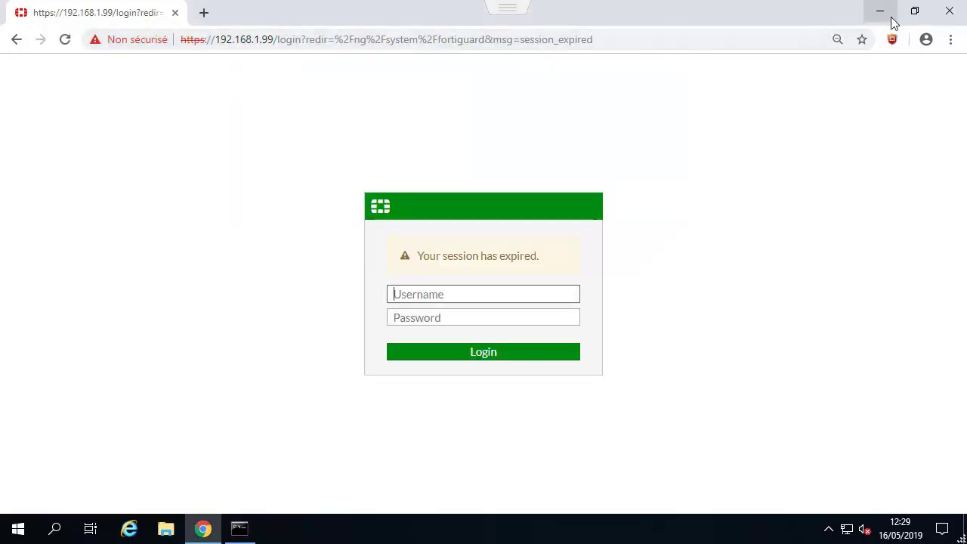
click(944, 21)
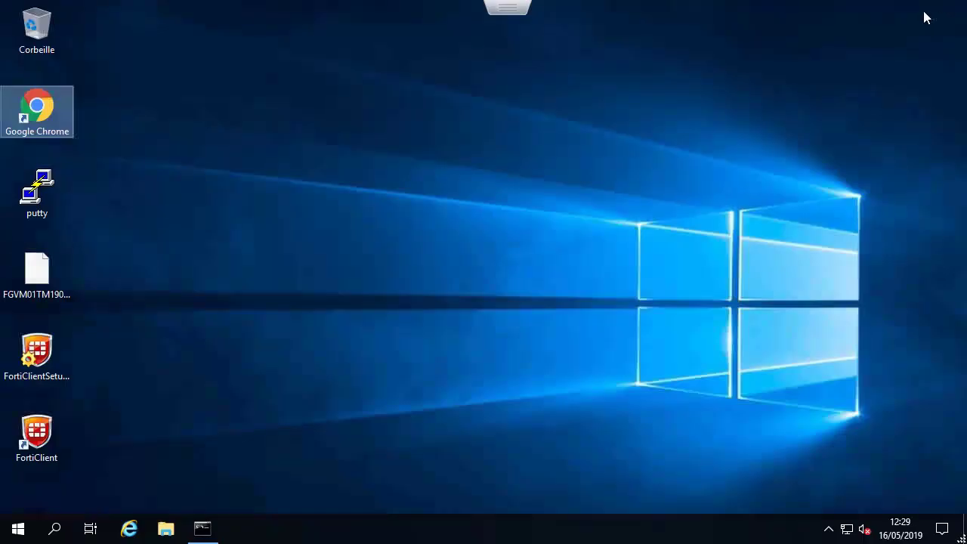
click(486, 54)
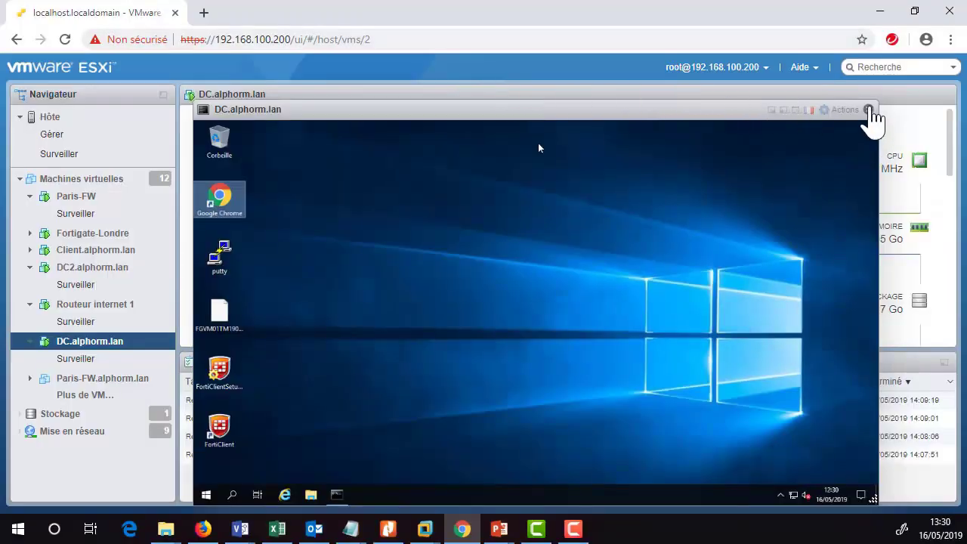
click(866, 112)
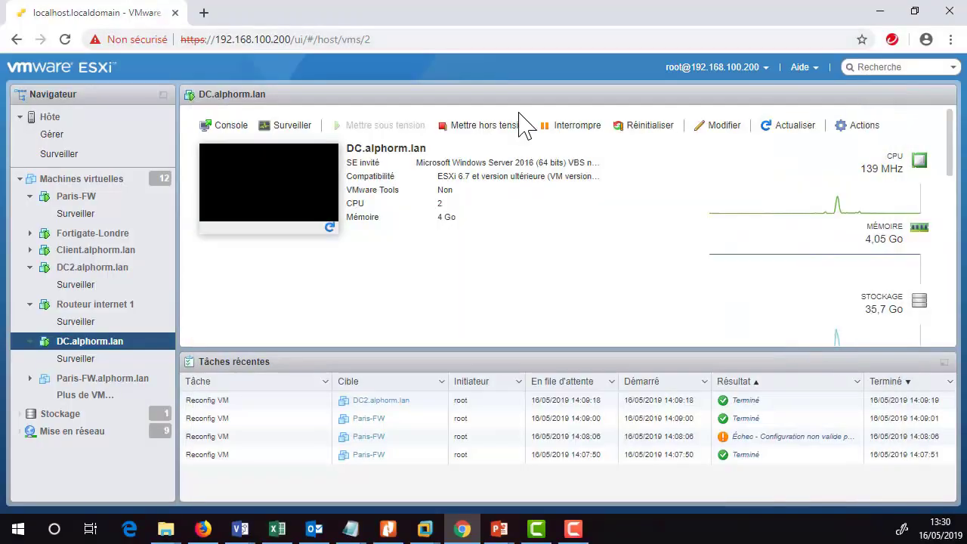
Step: Open the DC2.alphorm.lan console in full screen and minimize the FortiGate browser window inside it
click(92, 276)
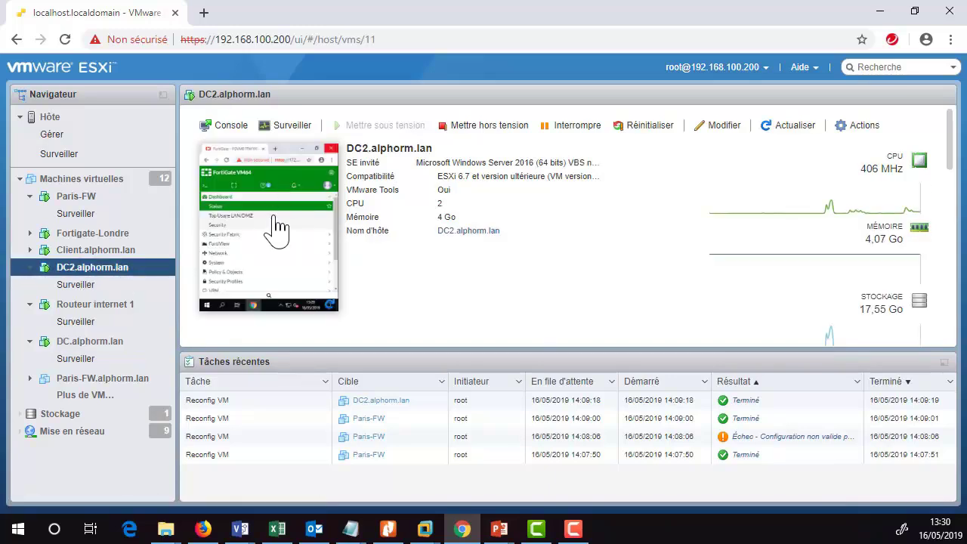
click(281, 200)
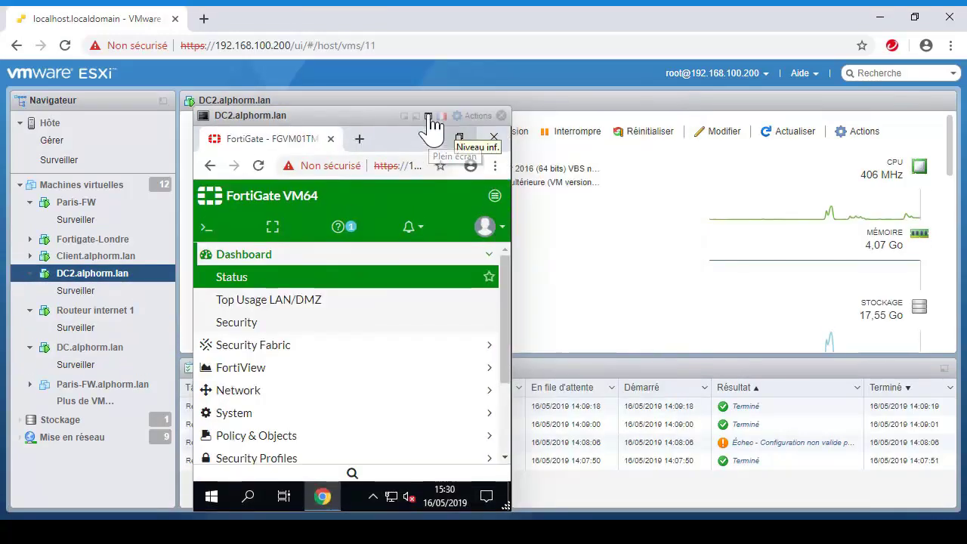
click(429, 112)
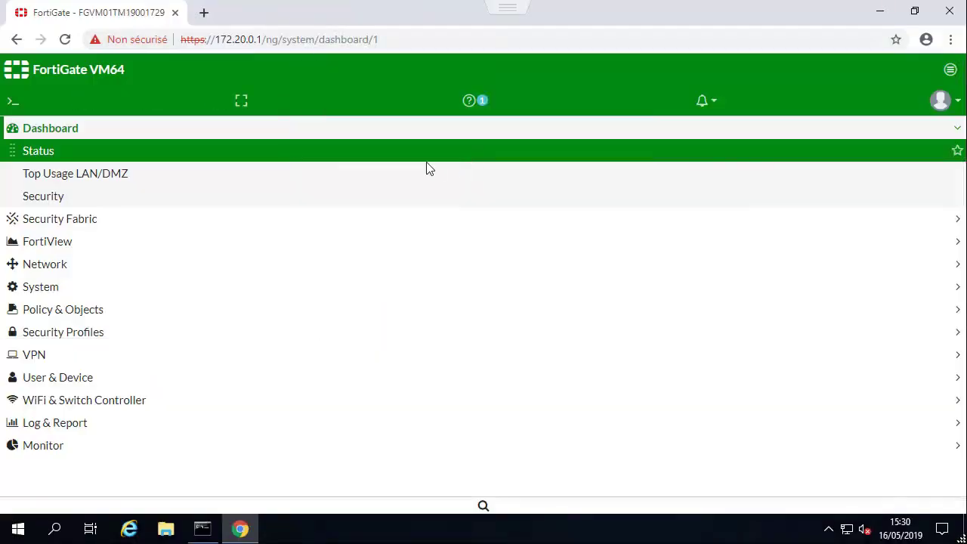
click(876, 14)
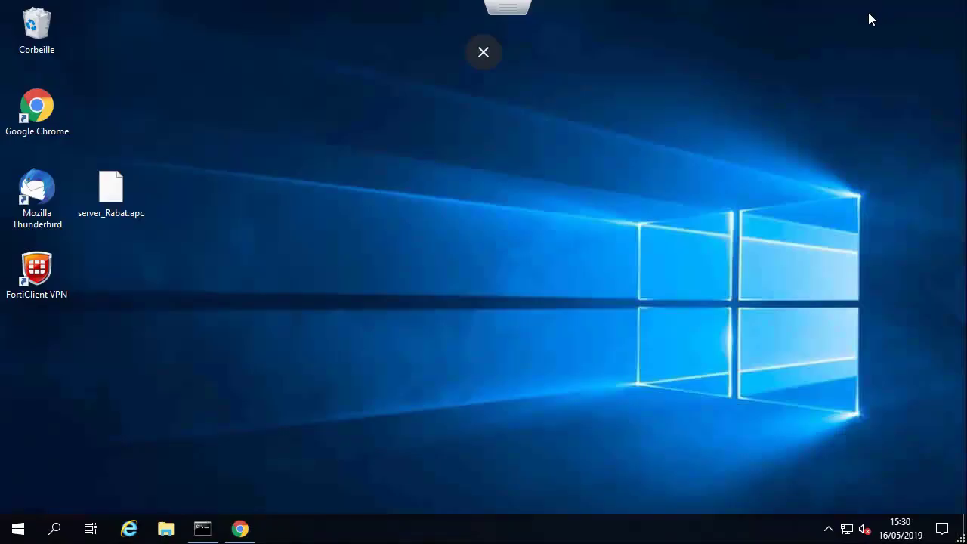
Step: Repeat the ping to 10.1.1.100 in the already open command prompt and close that window
click(202, 528)
click(265, 14)
click(468, 252)
key(Escape)
key(Up)
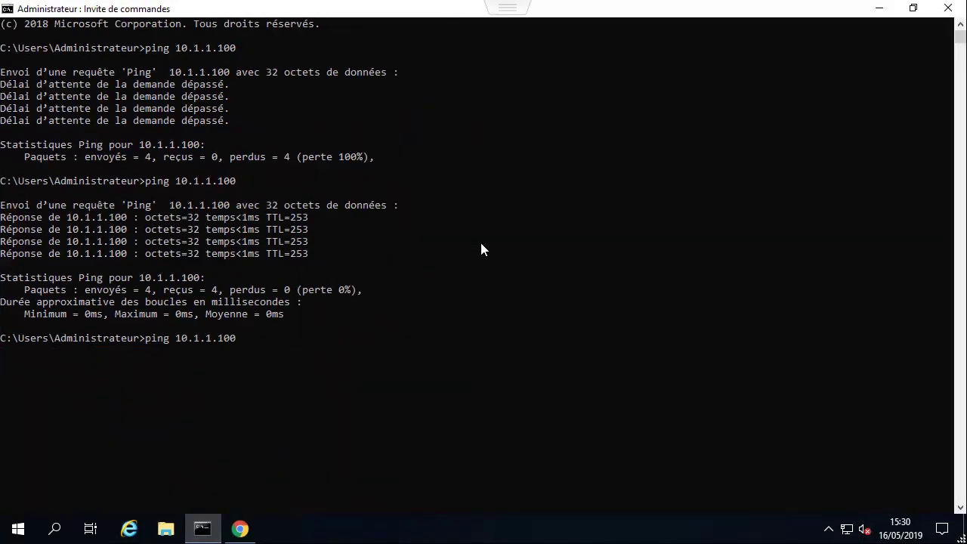
key(Return)
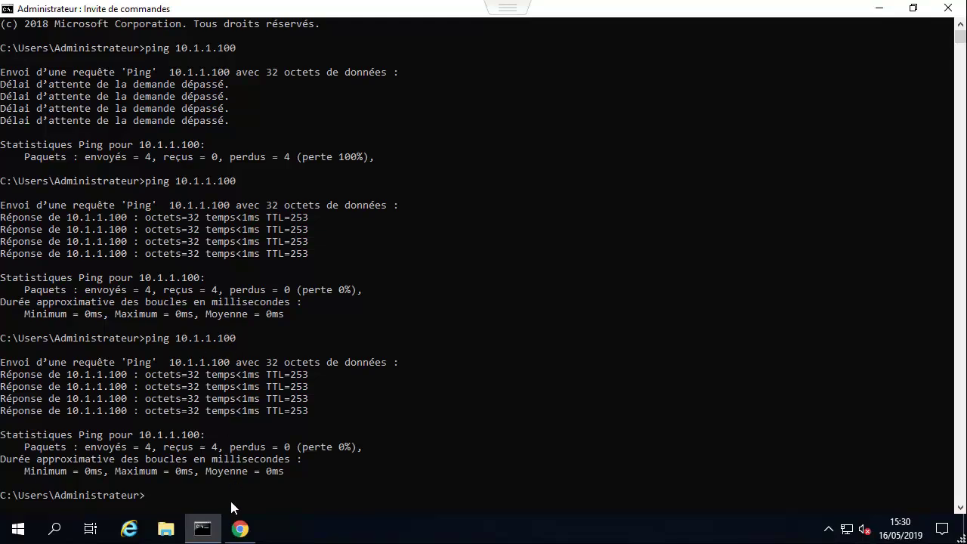
mouse_move(501, 6)
click(948, 9)
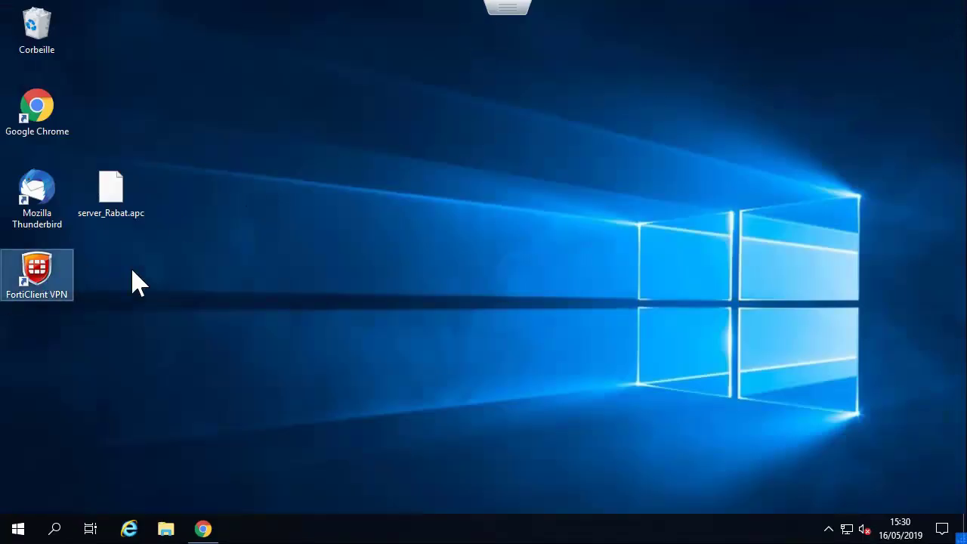
Step: Look at the Fortigate_Londre connection in FortiClient VPN, close it, and bring the FortiGate dashboard to the front
double_click(70, 278)
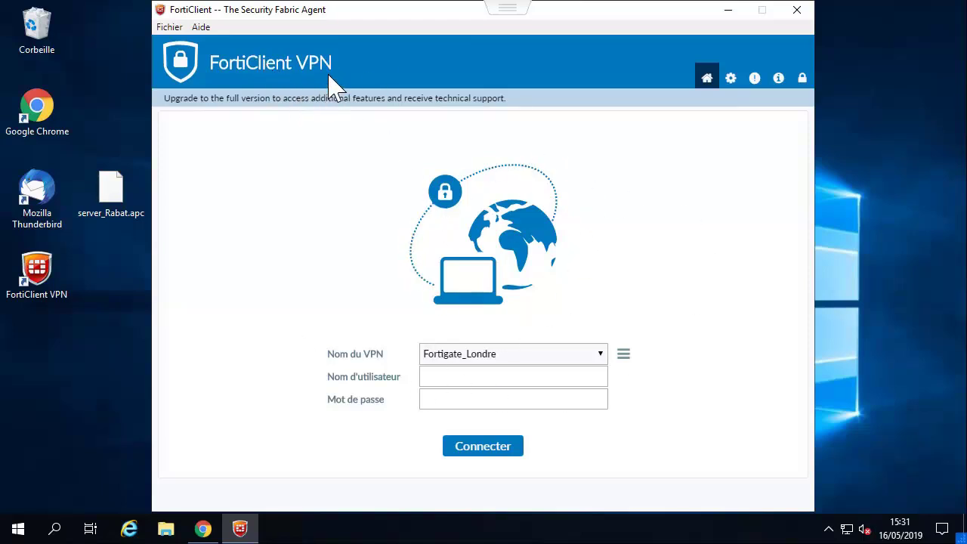
click(797, 11)
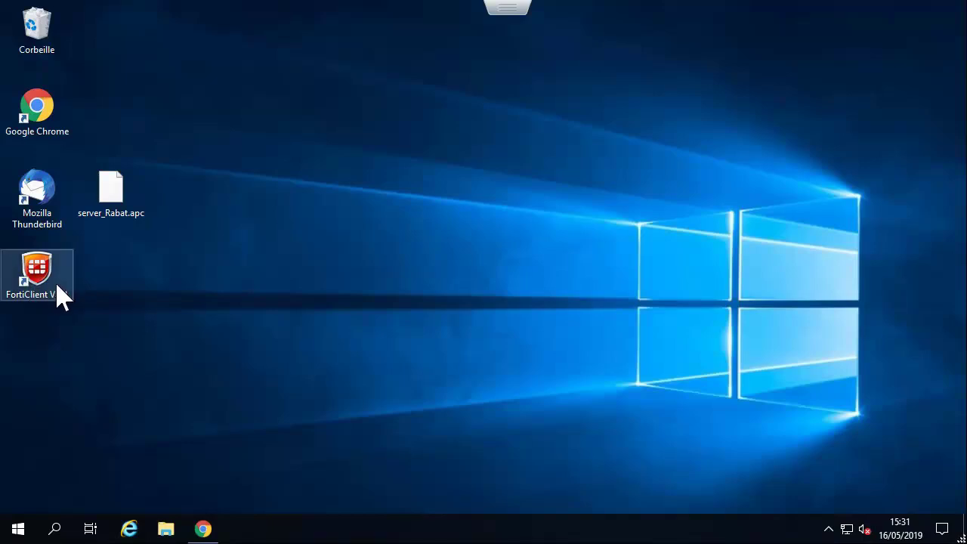
double_click(37, 272)
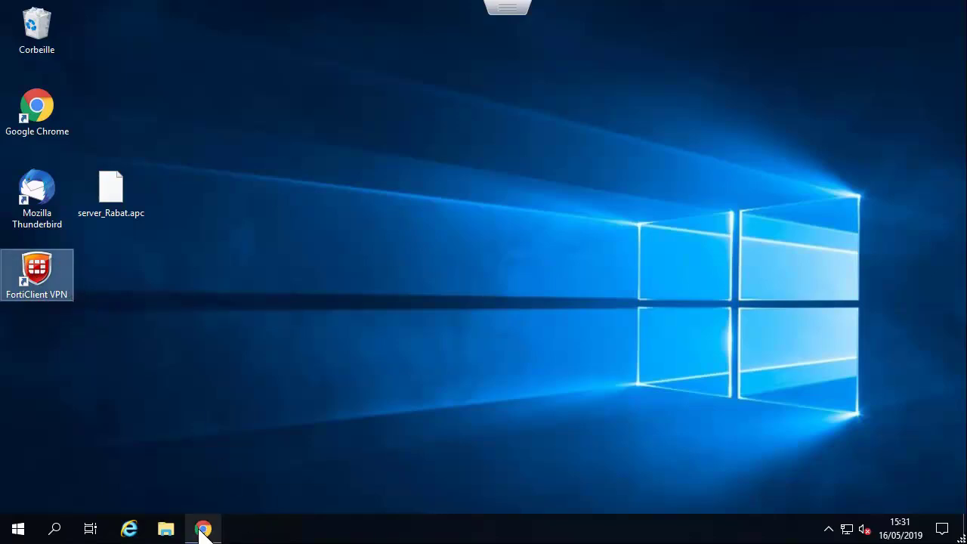
mouse_move(203, 531)
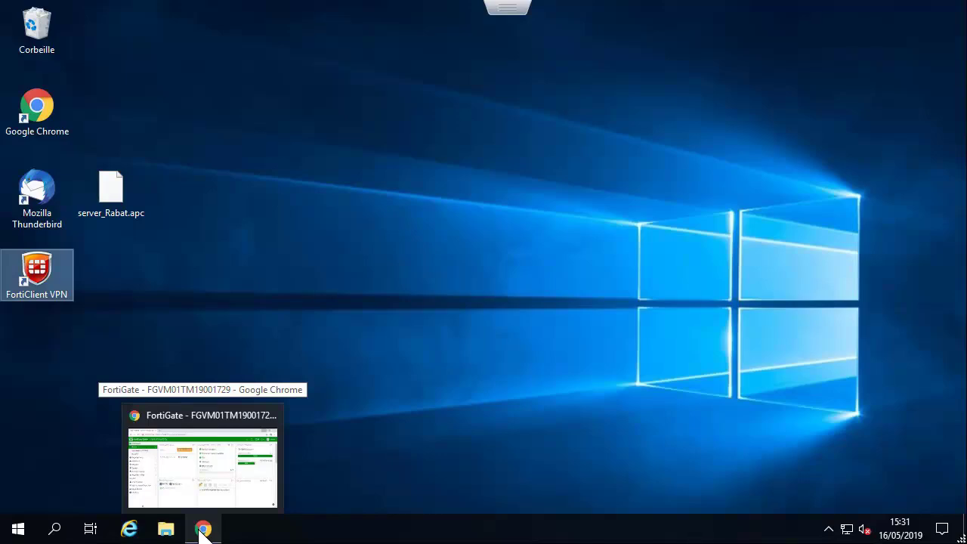
click(205, 532)
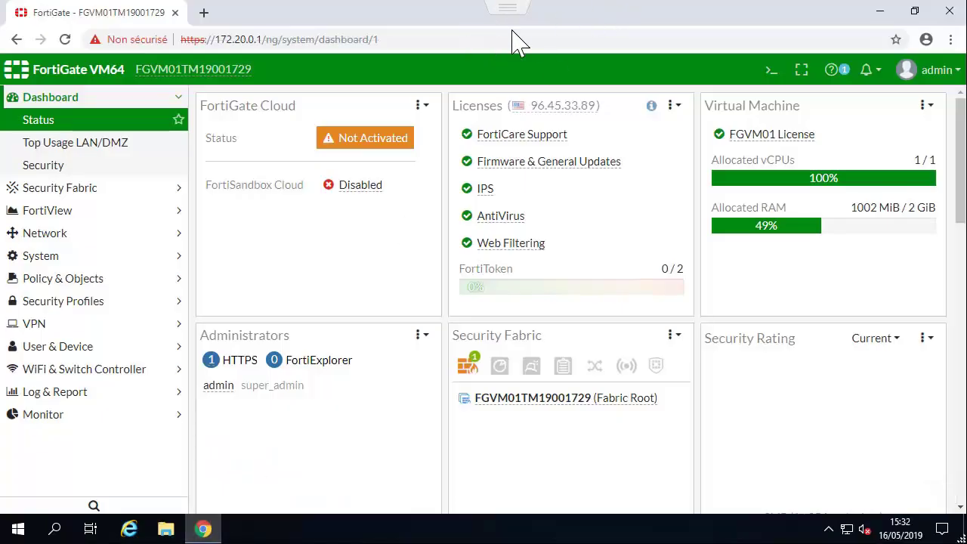
Step: Open a new command prompt with cmd, ping 192.168.1.99 from DC2.alphorm.lan and interrupt the ping
click(55, 529)
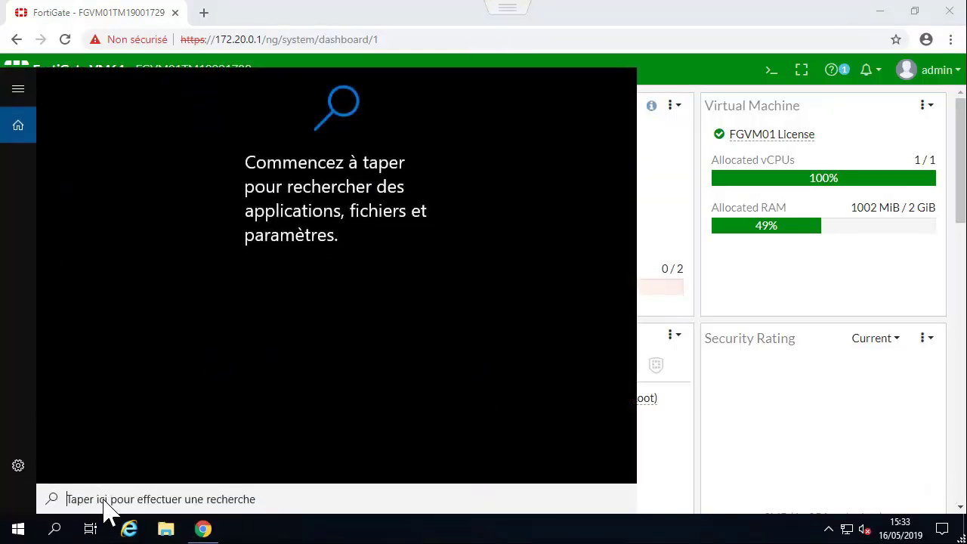
text(cmd)
key(Return)
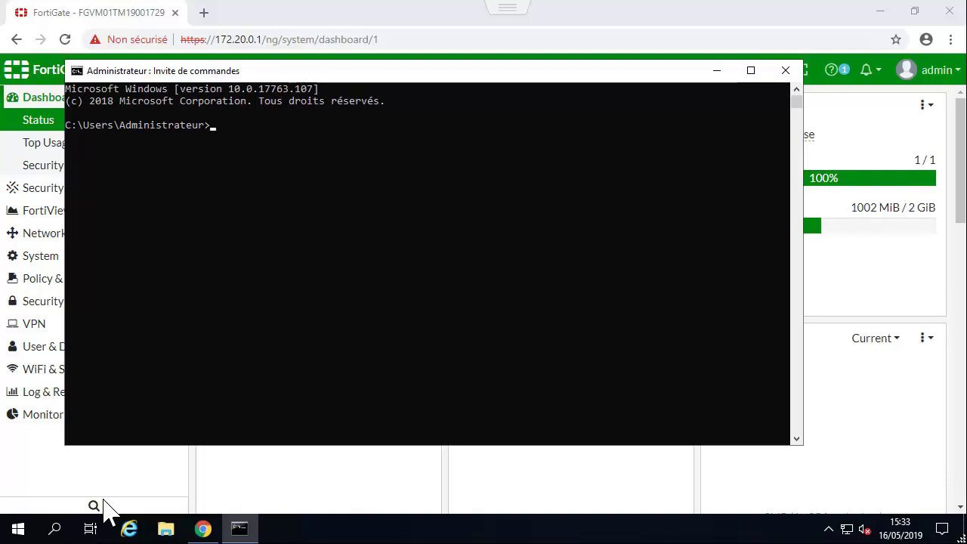
text(ping 192.168.1.99)
key(Return)
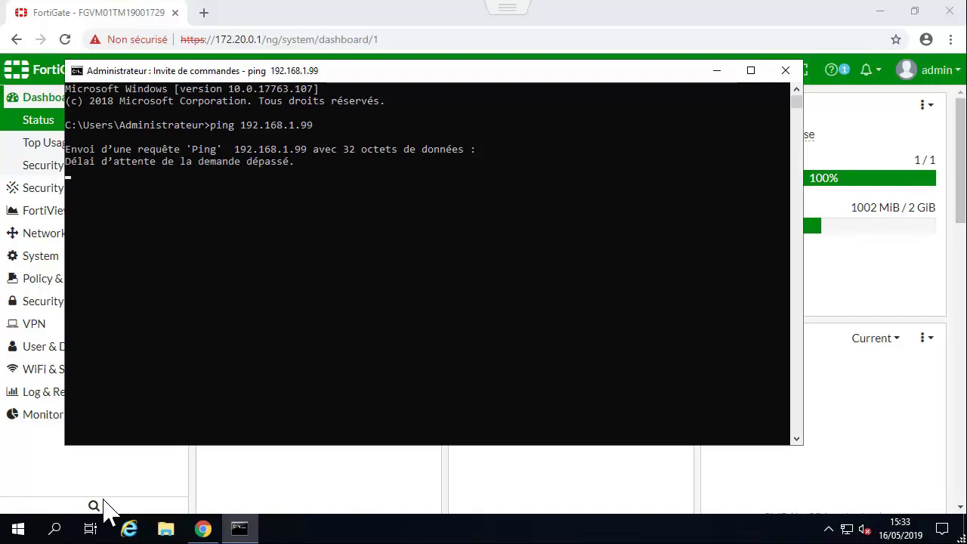
key(ctrl+c)
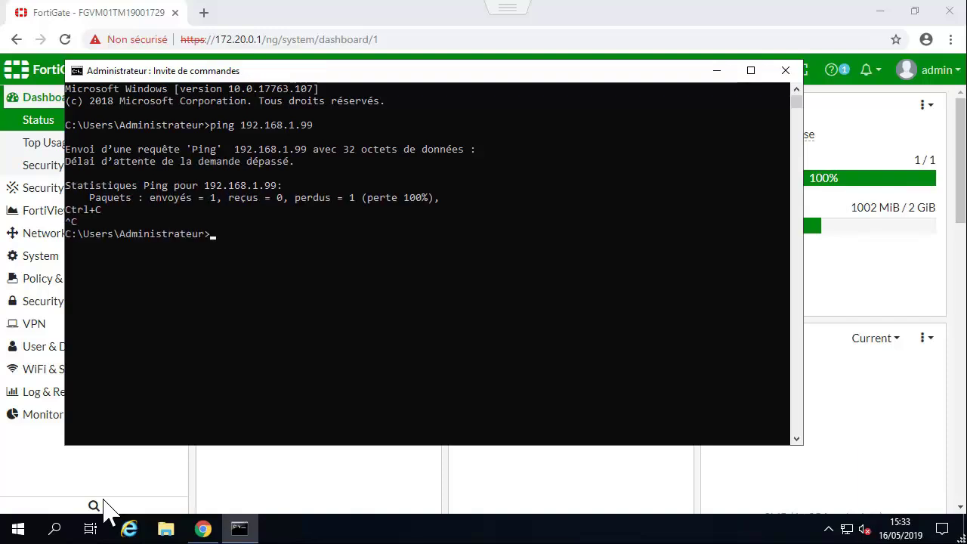
Step: Minimize the command prompt and close the DC2.alphorm.lan console, and select the Routeur internet 1 virtual machine
click(717, 70)
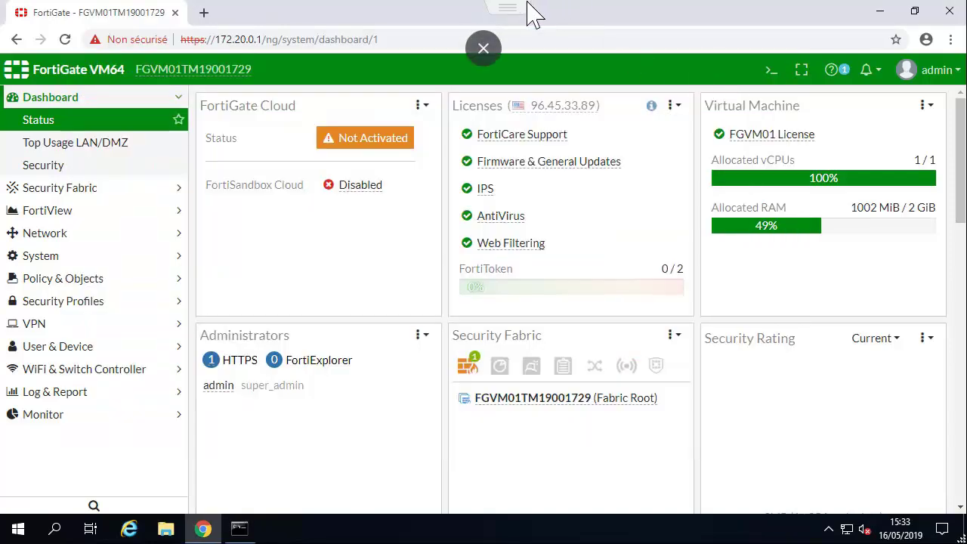
click(483, 43)
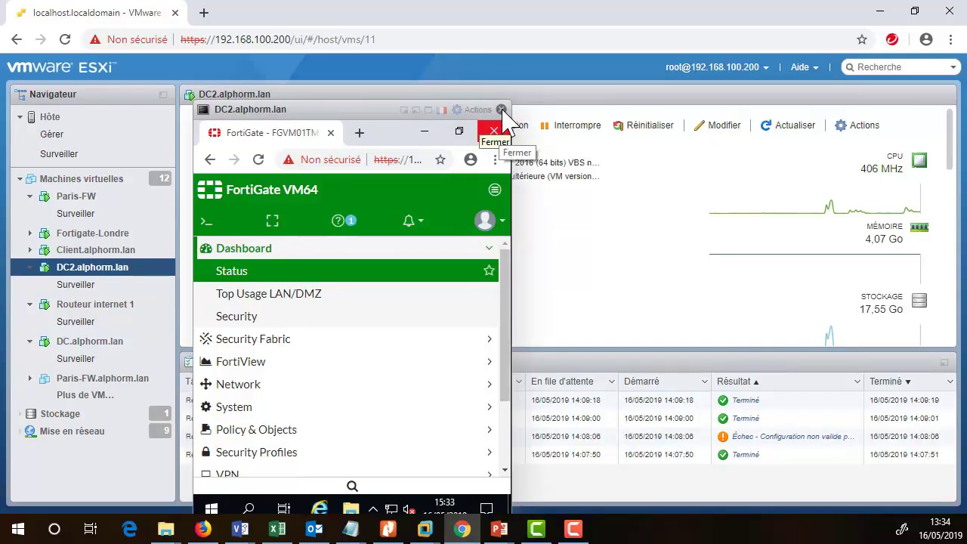
click(501, 110)
click(98, 305)
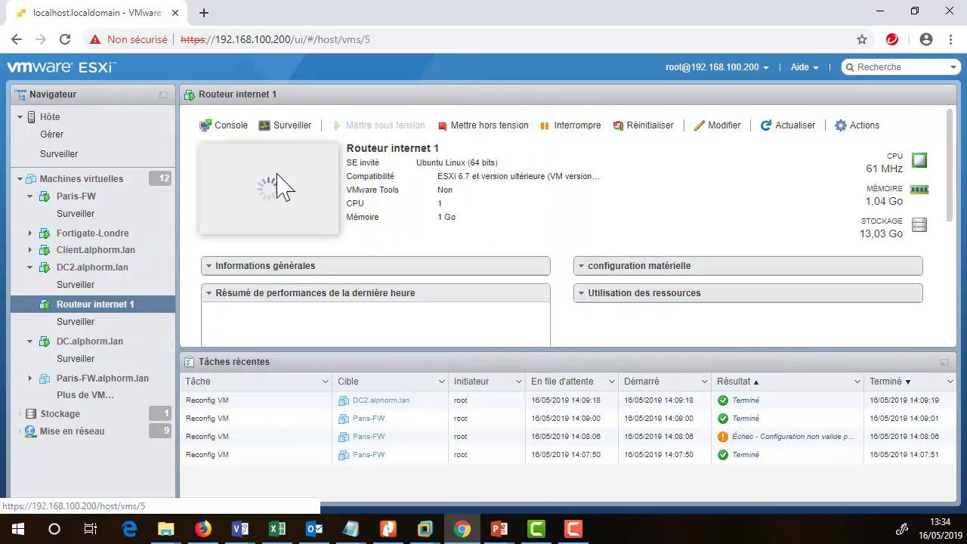
Step: Open the Routeur internet 1 console and unlock the root session with the account password
click(282, 205)
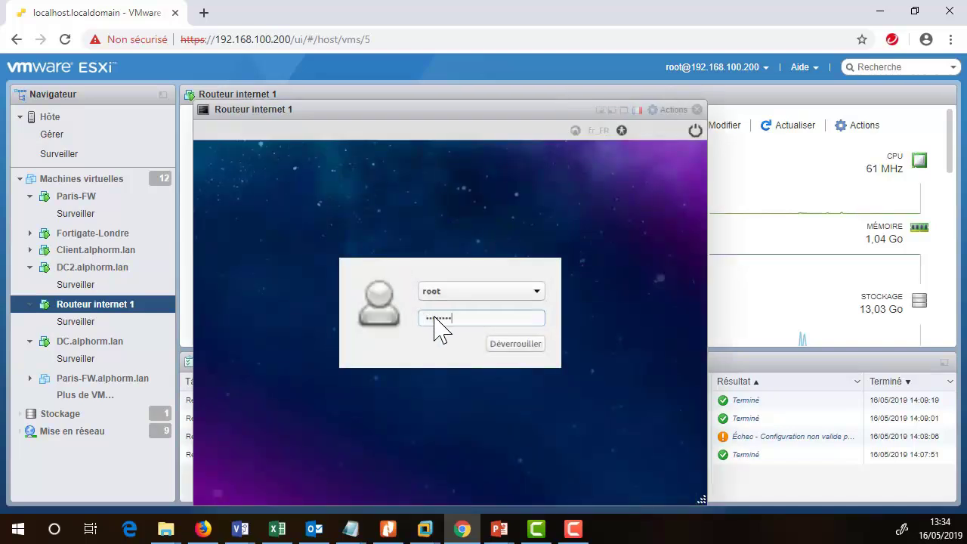
key(Return)
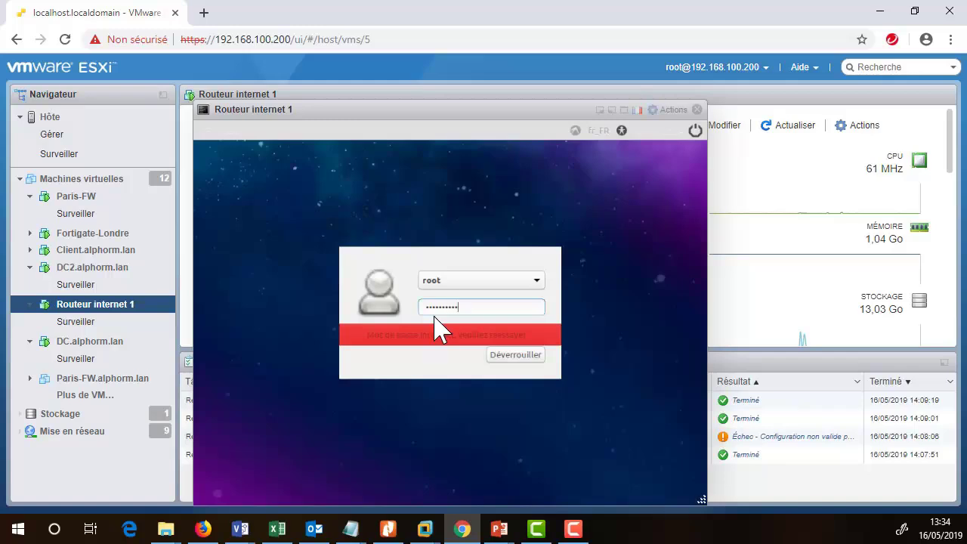
key(Return)
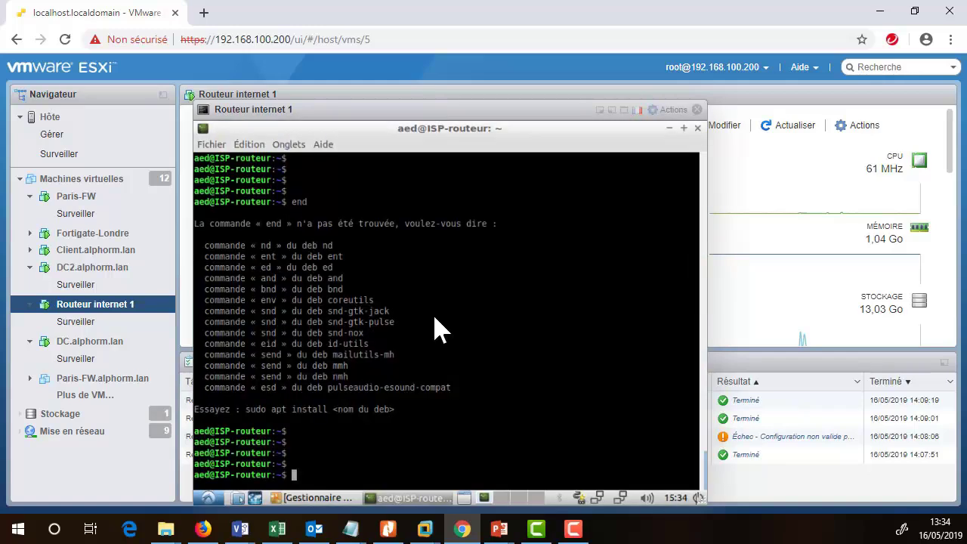
Step: Display the Routeur internet 1 console in full screen and list the router's routing table with ip route
click(612, 111)
click(316, 218)
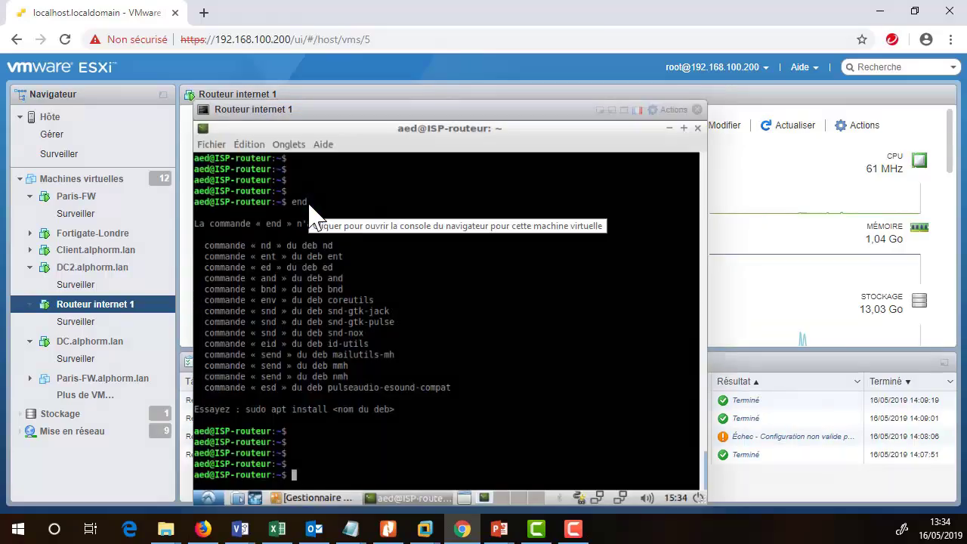
click(627, 108)
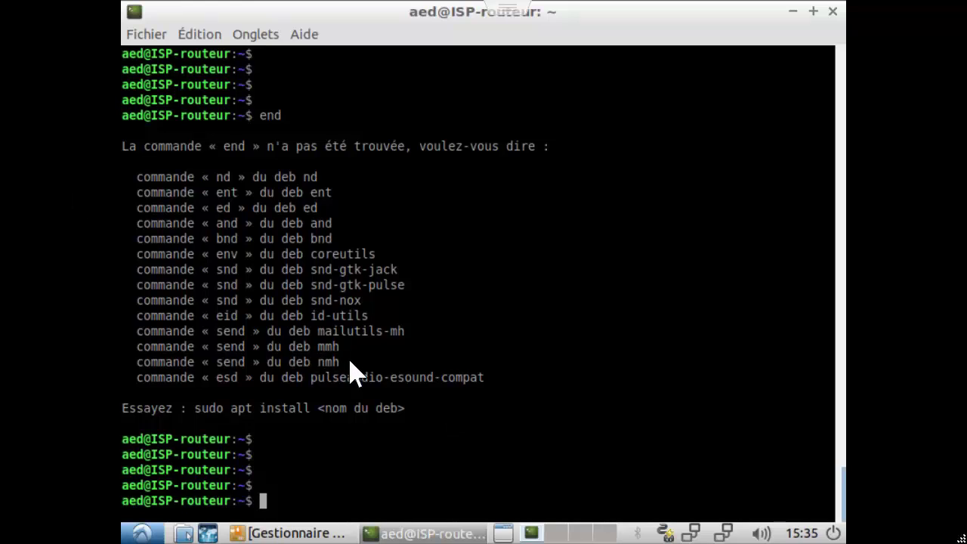
text(ip route)
key(Return)
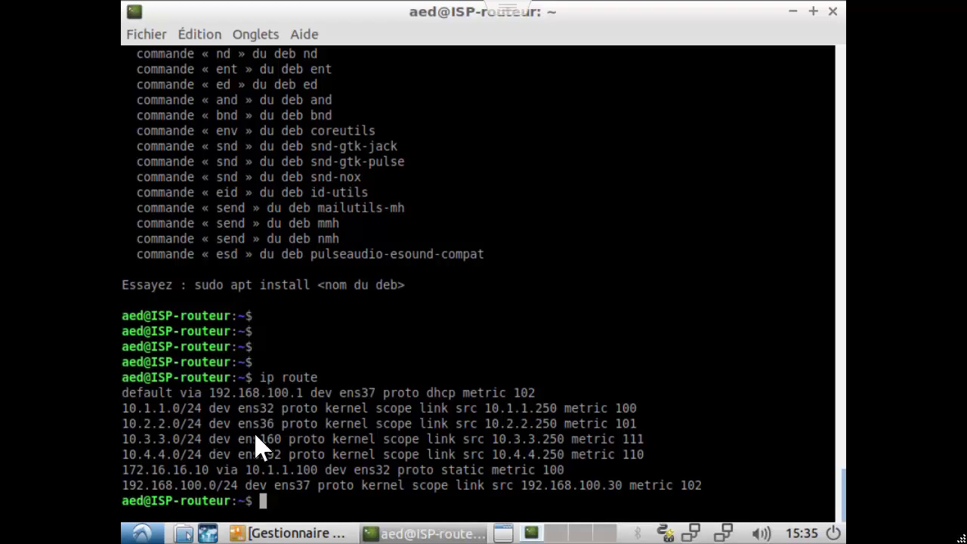
Step: Highlight the 10.1.1.0/24 to 10.4.4.0/24 networks in the ip route output, and close the Routeur internet 1 console
drag(209, 486, 143, 470)
click(207, 462)
drag(206, 455, 124, 410)
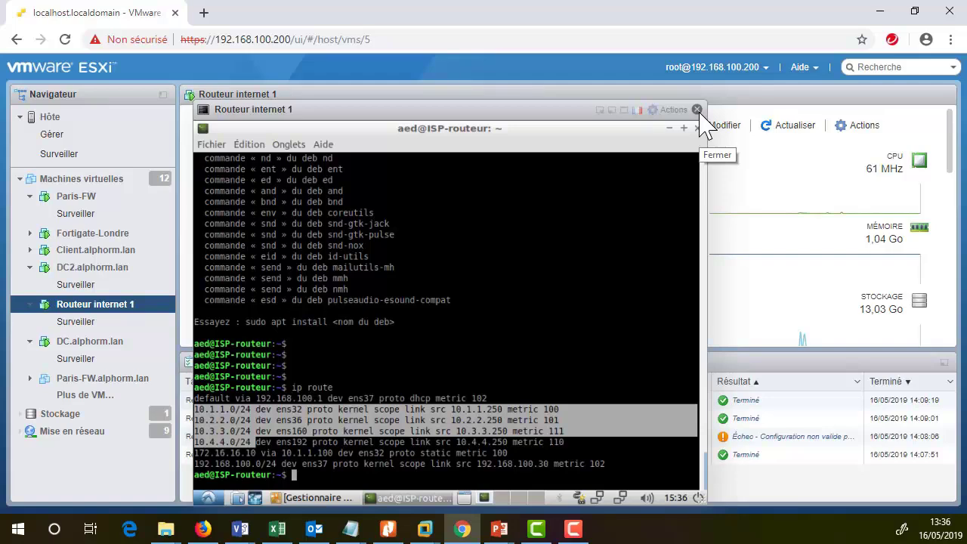
click(697, 109)
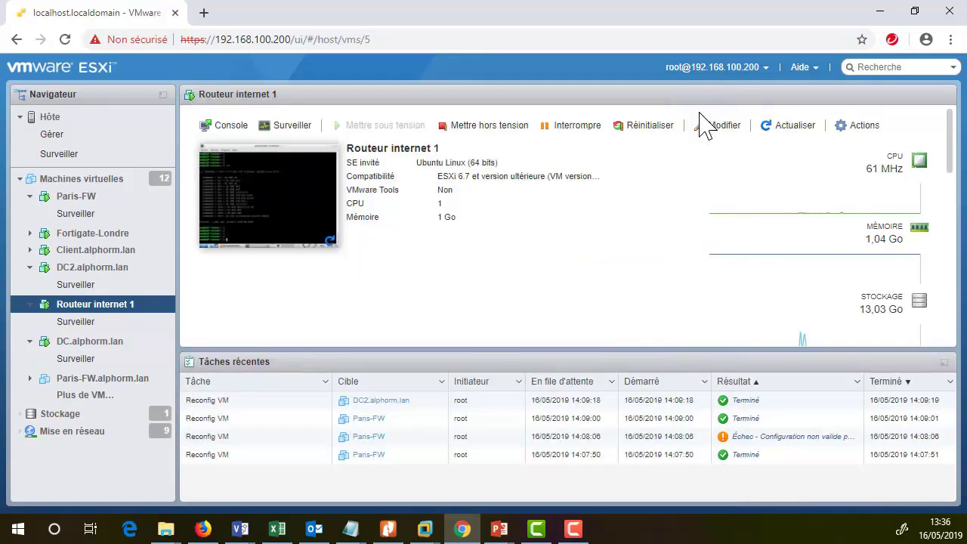